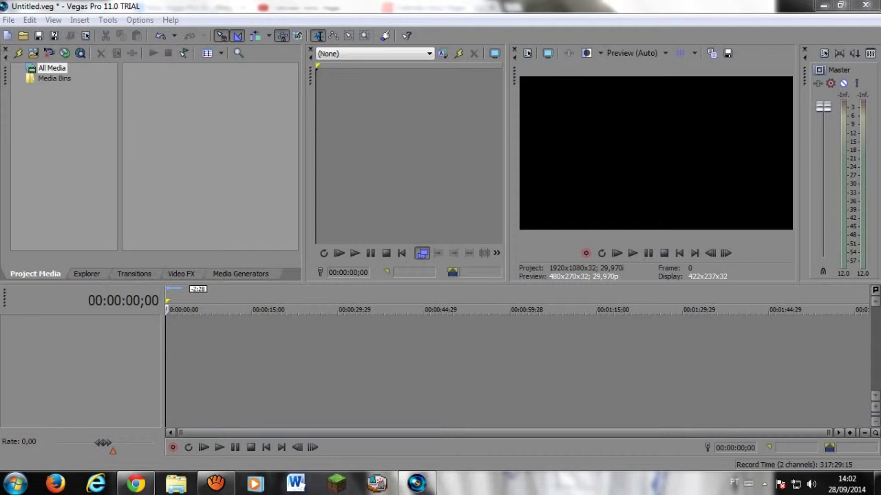
# Insert two video tracks into the empty project timeline.
pyautogui.rightClick(94, 325)
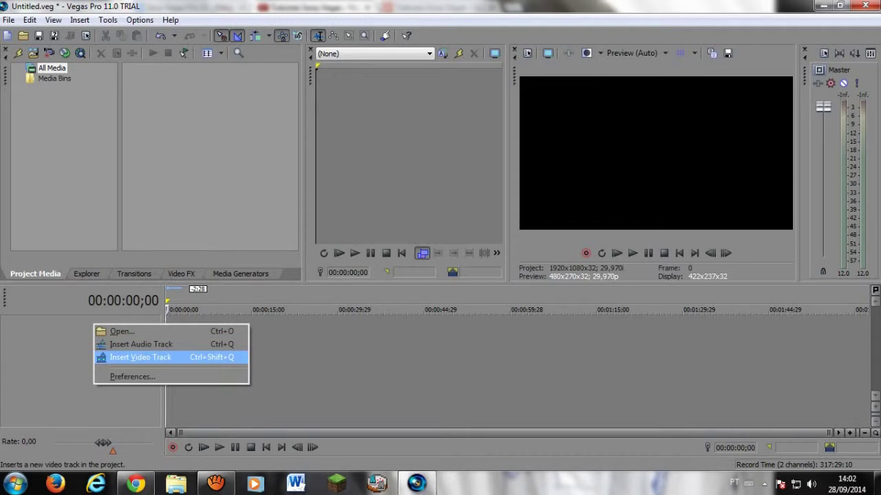
pyautogui.click(141, 357)
pyautogui.rightClick(115, 372)
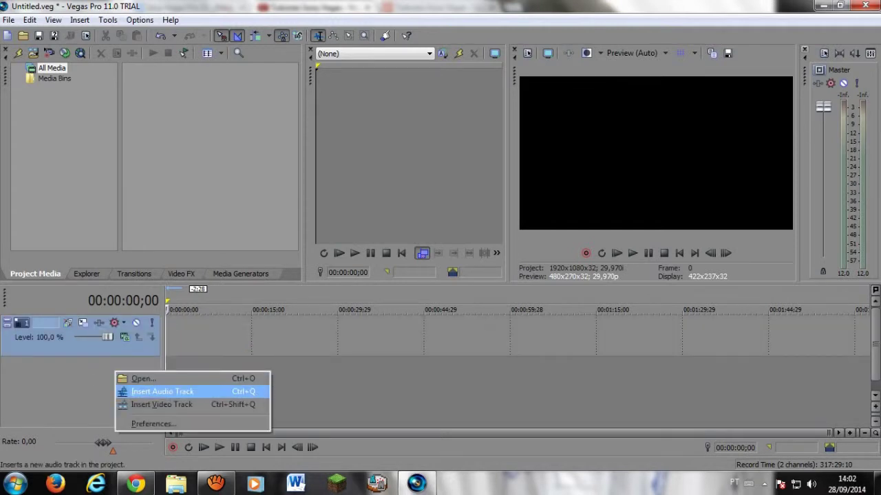
pyautogui.click(162, 404)
# Insert text media at the start of the first video track and enter "Tutorial" as its text.
pyautogui.rightClick(198, 328)
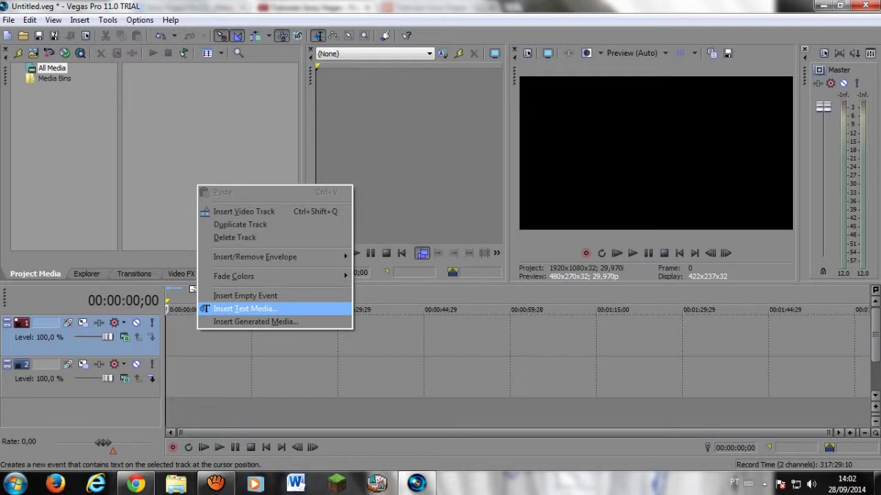
pyautogui.press('Return')
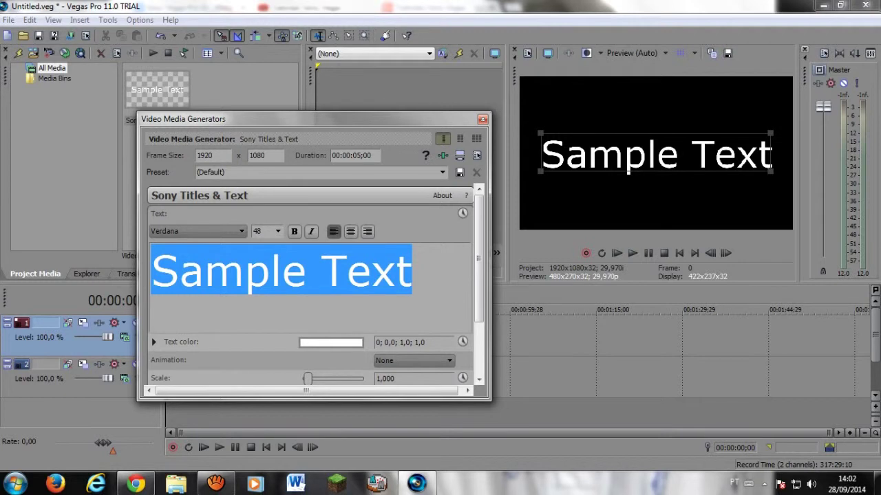
pyautogui.write('Tutorial')
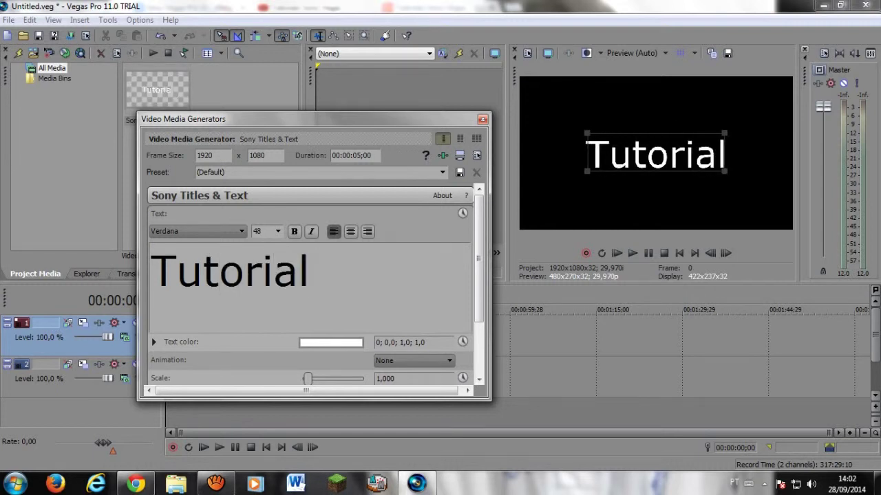
# Choose font size 36 for the title and enlarge its frame in the preview to a scale of about 1.468.
pyautogui.click(278, 232)
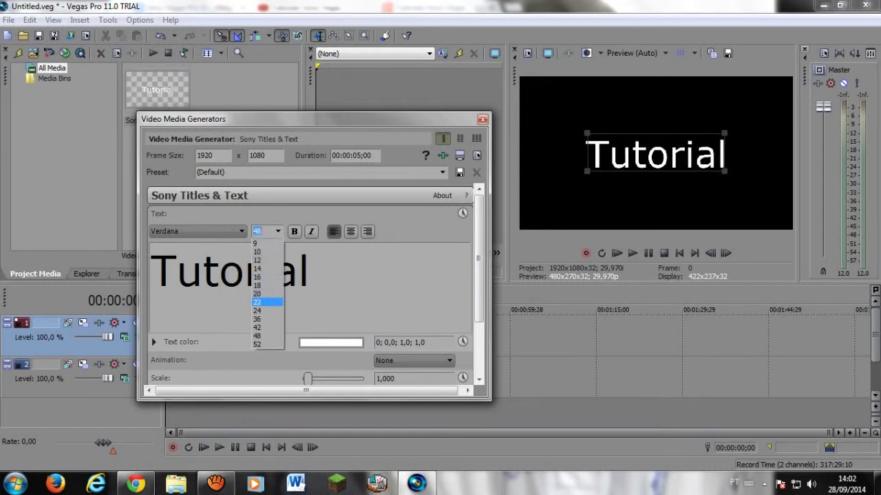
pyautogui.click(265, 319)
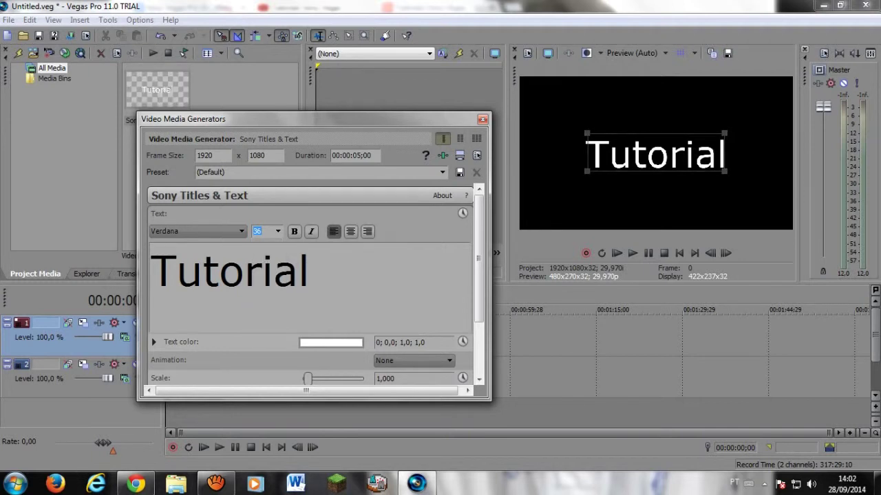
pyautogui.click(483, 120)
pyautogui.moveTo(725, 173); pyautogui.dragTo(782, 190)
pyautogui.moveTo(312, 378)
pyautogui.mouseDown()
pyautogui.moveTo(302, 378)
pyautogui.moveTo(310, 379)
pyautogui.mouseUp()
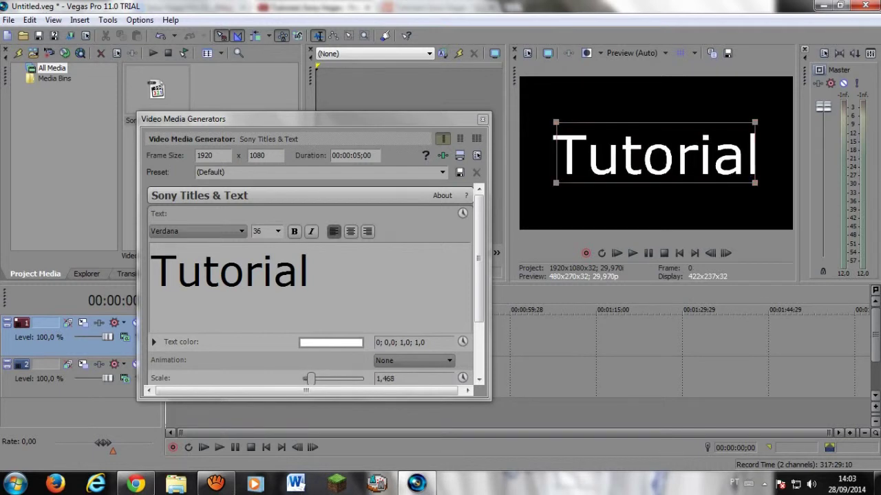
# Change the font of the whole Tutorial text to BankGothic.
pyautogui.moveTo(316, 273); pyautogui.dragTo(152, 272)
pyautogui.click(241, 232)
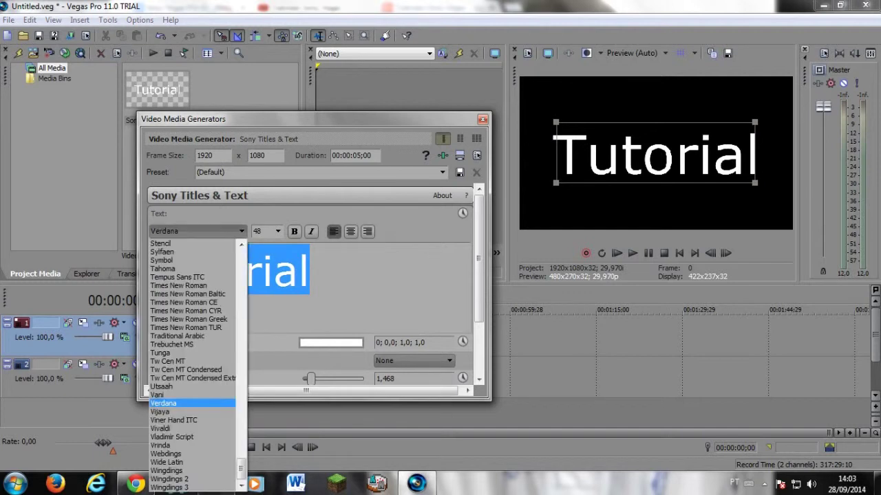
pyautogui.moveTo(240, 469); pyautogui.dragTo(241, 295)
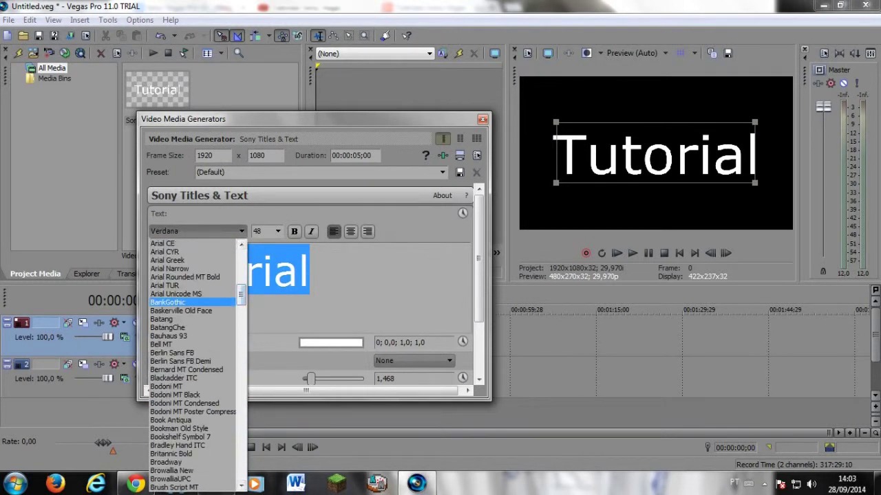
pyautogui.click(167, 302)
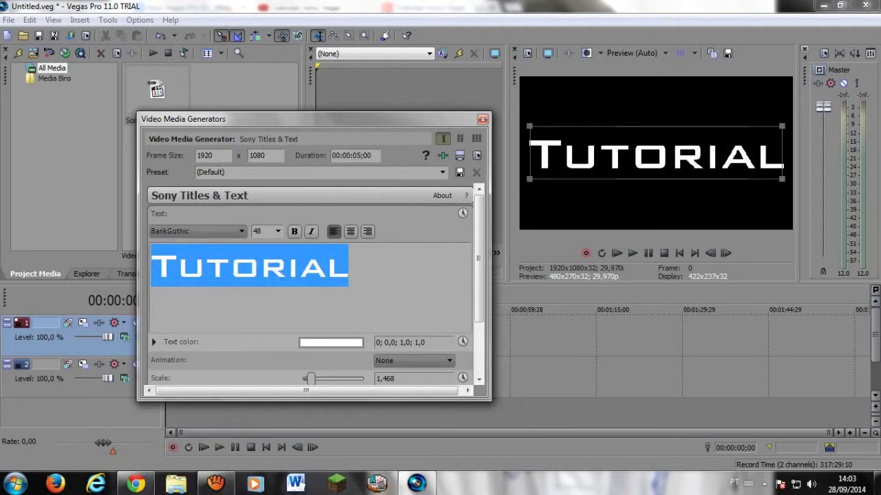
# Switch the text colour model to RGB, set the colour to cyan (0.0; 1.0; 1.0; 1.0), and close the media generator.
pyautogui.click(331, 342)
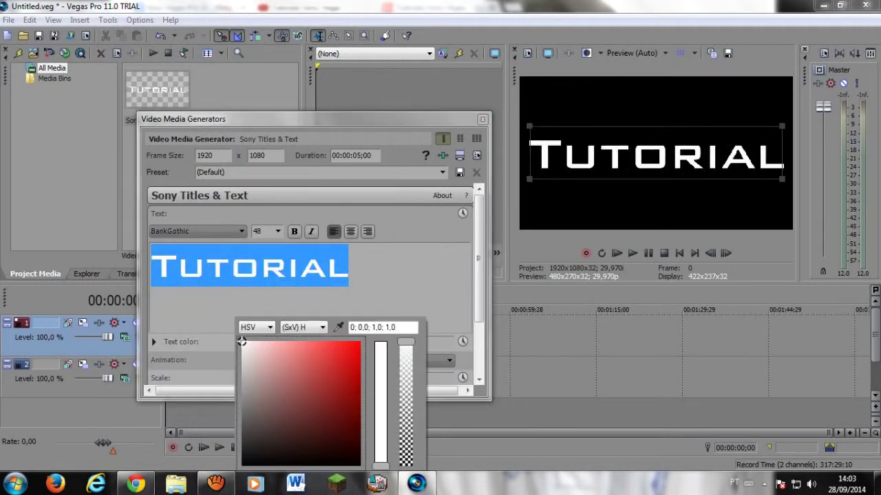
pyautogui.click(256, 327)
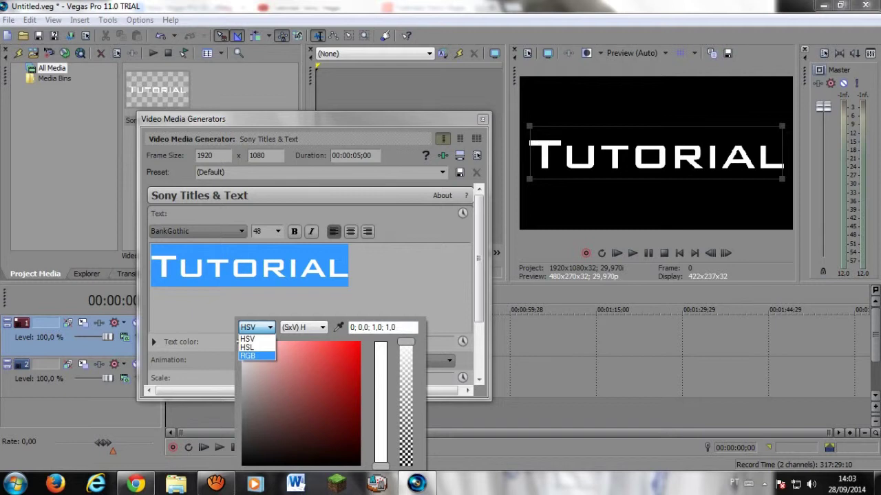
pyautogui.click(249, 356)
pyautogui.moveTo(380, 342); pyautogui.dragTo(381, 467)
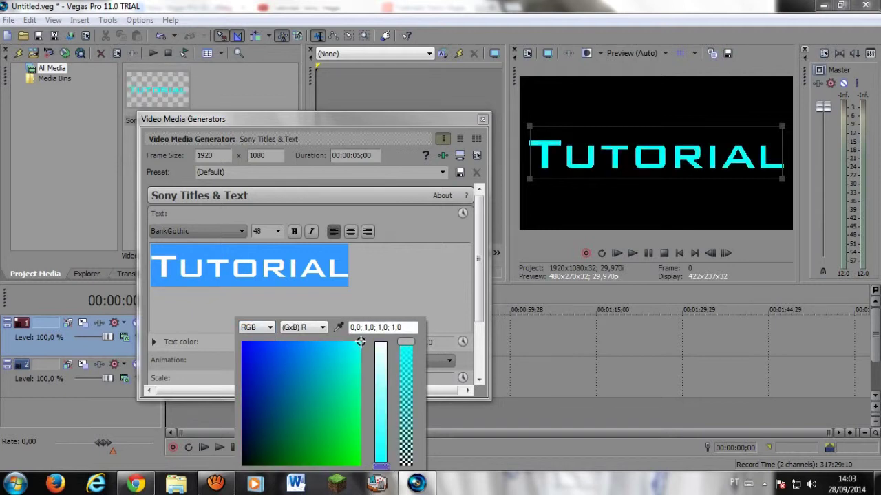
pyautogui.press('Escape')
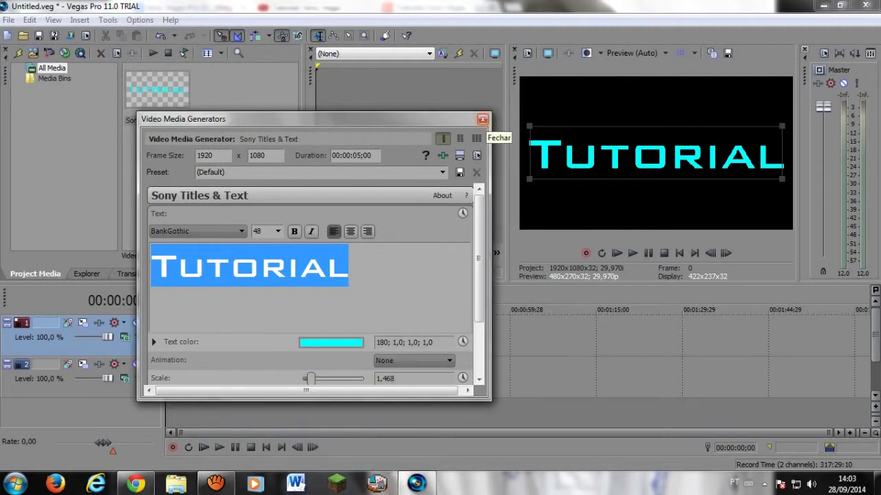
pyautogui.click(482, 119)
# Lengthen the Tutorial event by about 6;26 and move it onto a newly inserted video track above.
pyautogui.moveTo(191, 343); pyautogui.dragTo(231, 342)
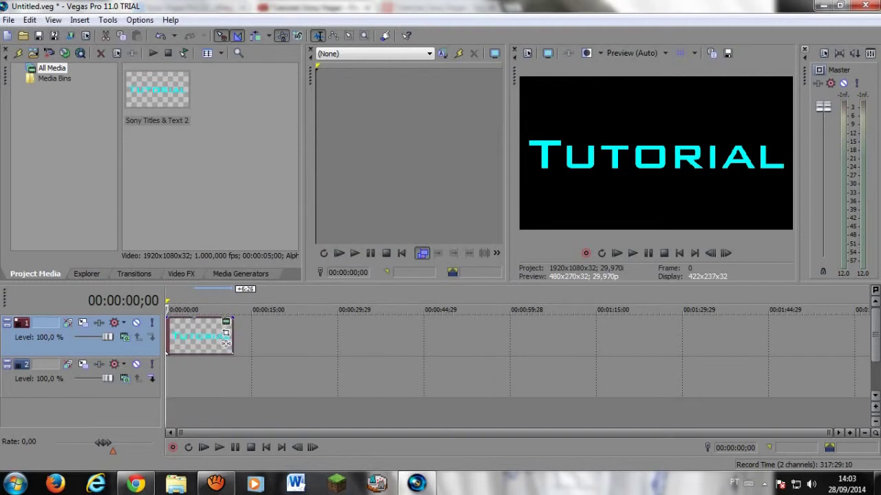
pyautogui.rightClick(90, 410)
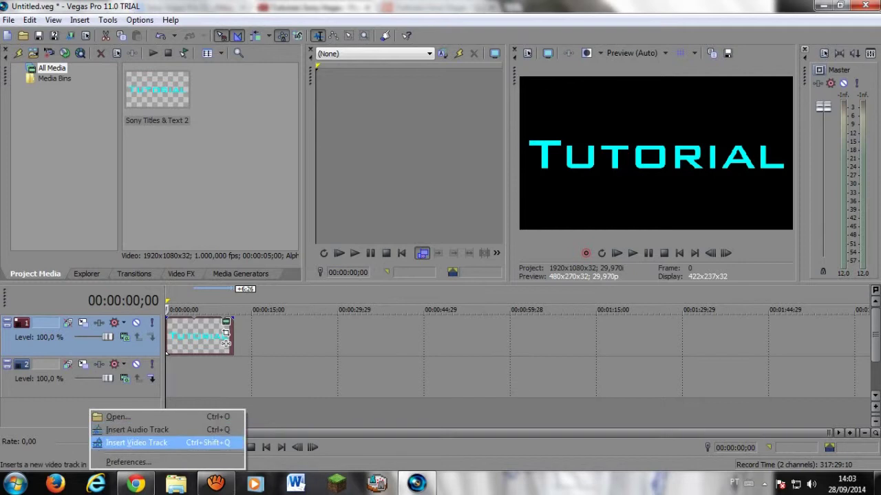
pyautogui.click(136, 443)
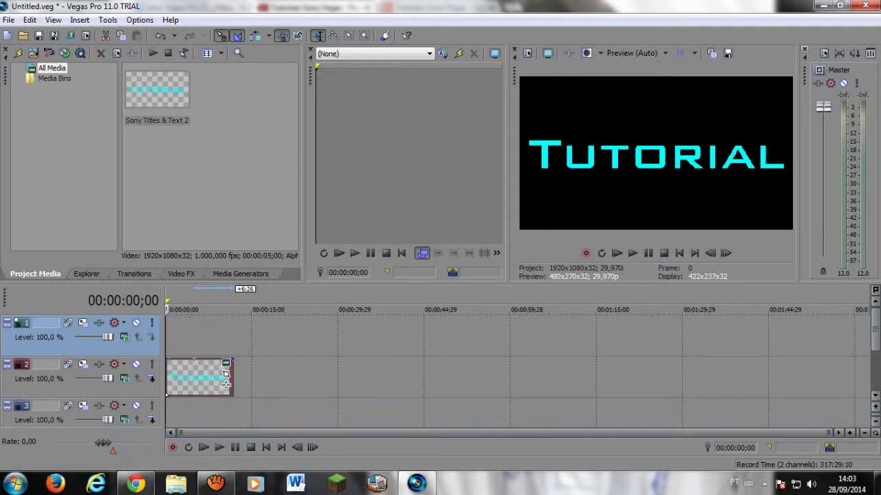
pyautogui.moveTo(166, 395); pyautogui.dragTo(167, 353)
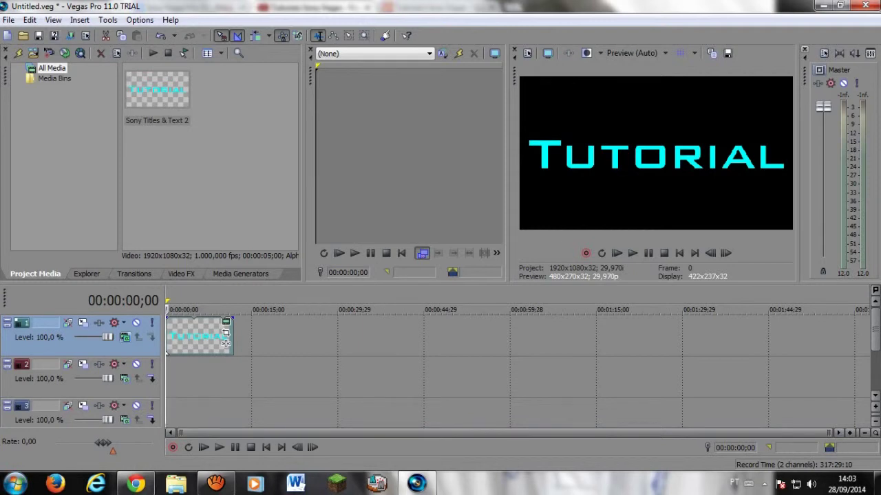
# Set the compositing mode of track 1 to 3D Source Alpha.
pyautogui.click(124, 337)
pyautogui.press('Down')
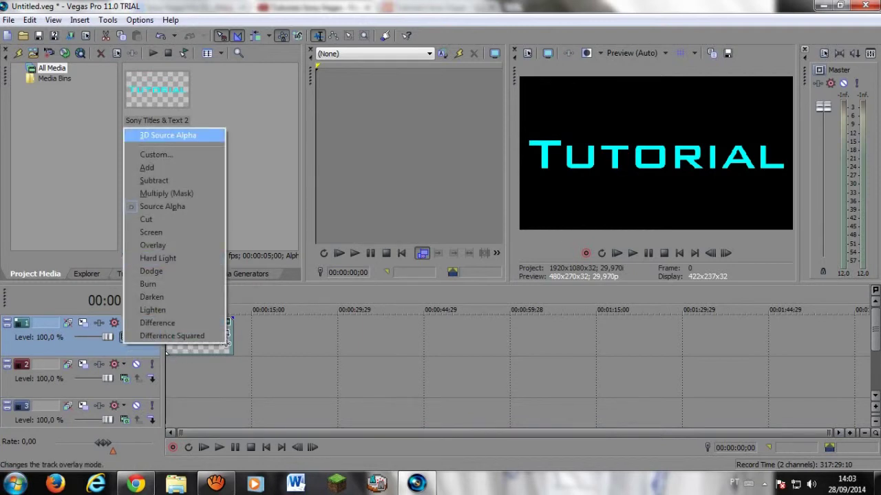
pyautogui.press('Return')
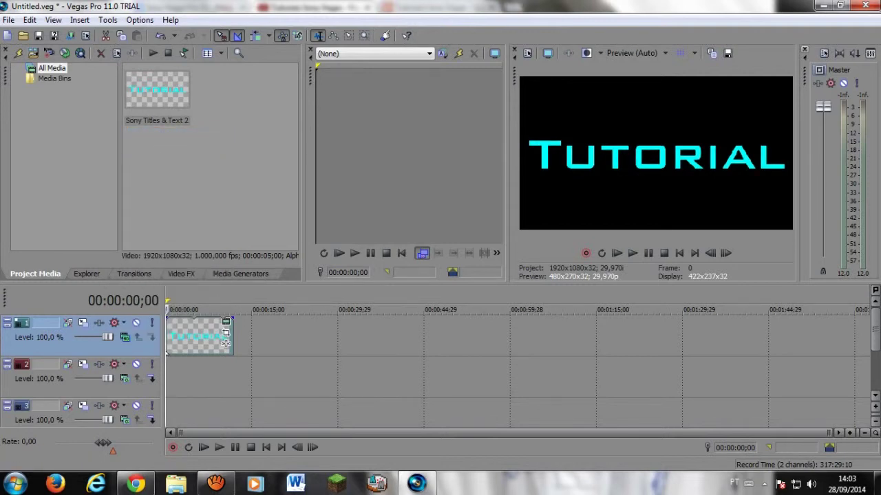
# Apply the Light Rays video effect with the Moderate Light Rays preset to the Tutorial event.
pyautogui.hotkey('alt', '8')
pyautogui.moveTo(111, 100); pyautogui.dragTo(111, 148)
pyautogui.scroll(-3, 166, 352)
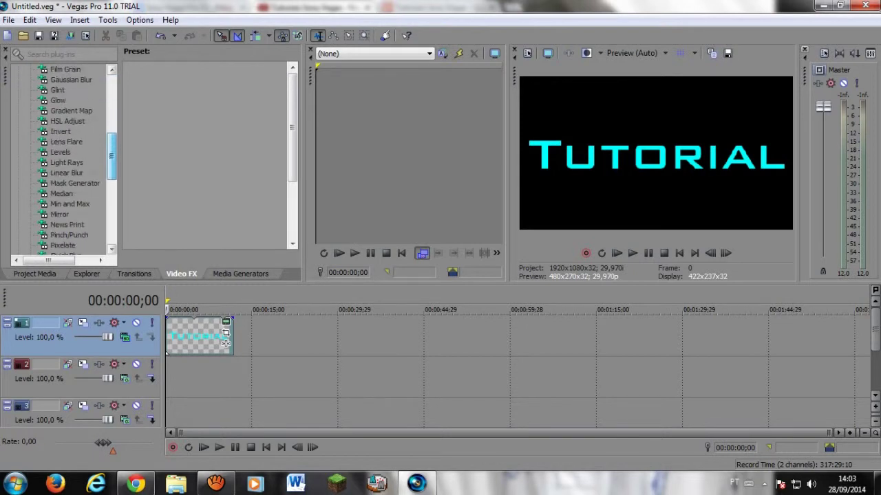
pyautogui.scroll(-4, 165, 353)
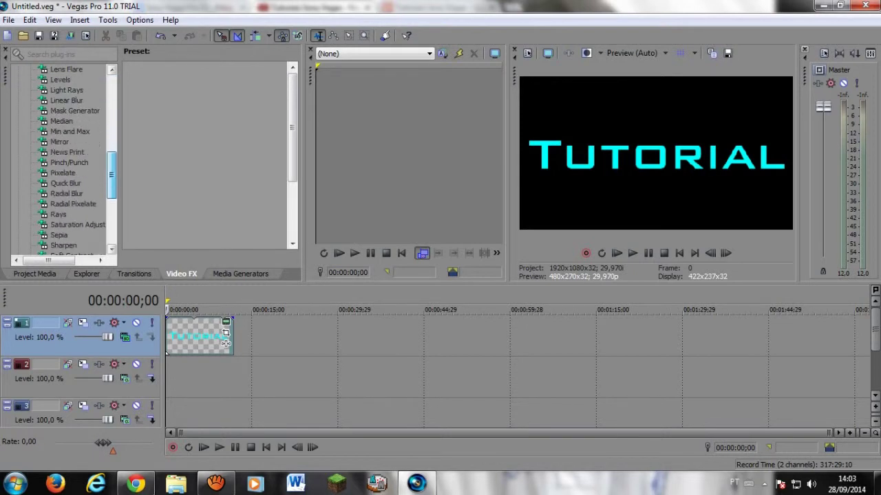
pyautogui.click(67, 80)
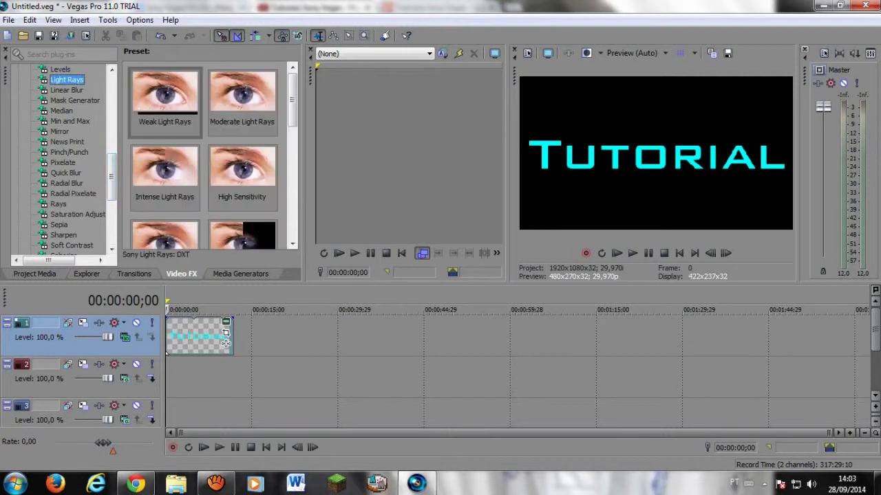
pyautogui.click(242, 96)
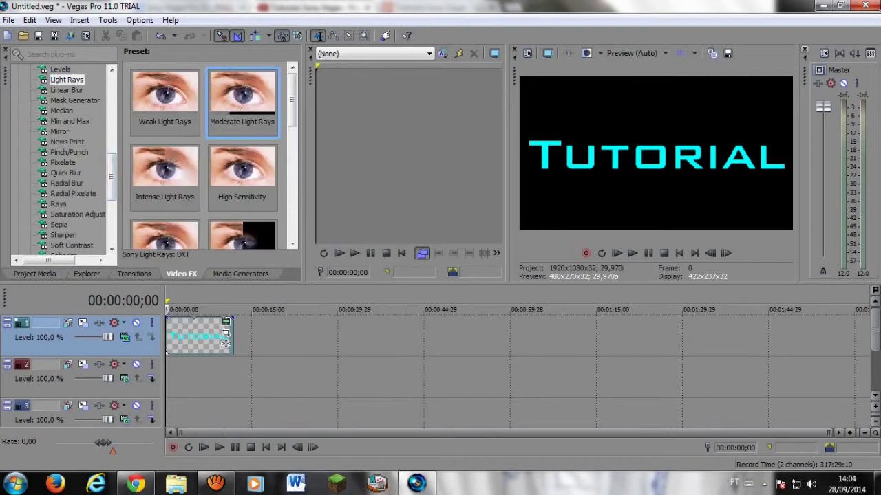
pyautogui.moveTo(242, 97); pyautogui.dragTo(198, 337)
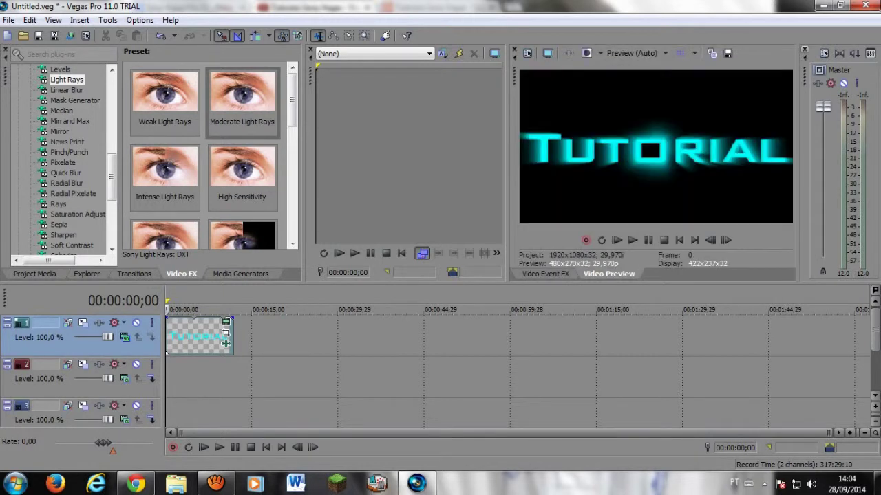
# Set the Light Rays tint colour to cyan (R 0, G 255, B 255).
pyautogui.click(608, 274)
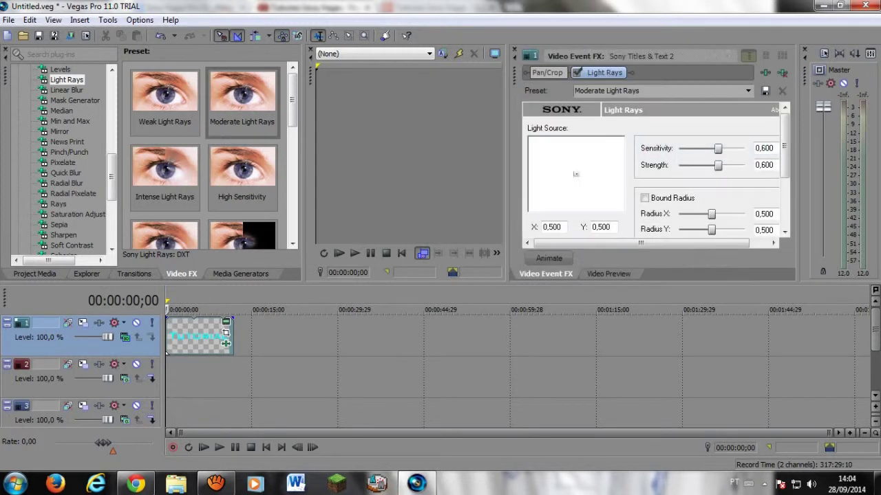
pyautogui.scroll(-3, 654, 172)
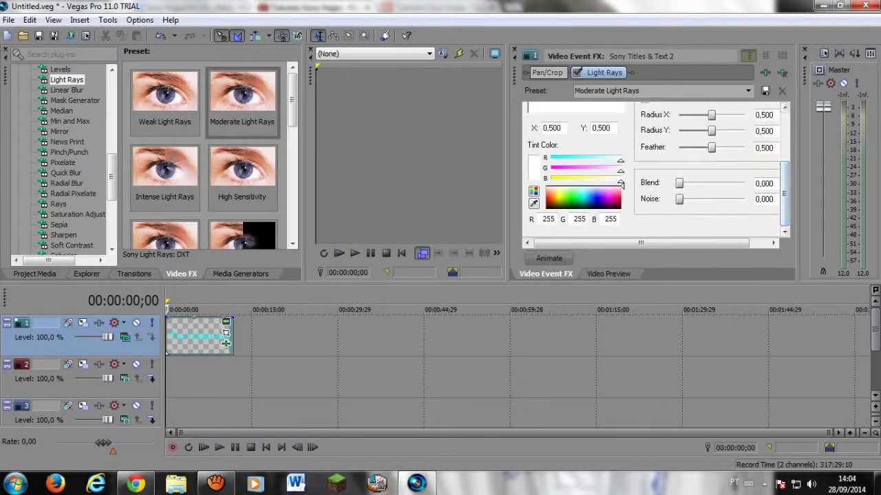
pyautogui.click(584, 197)
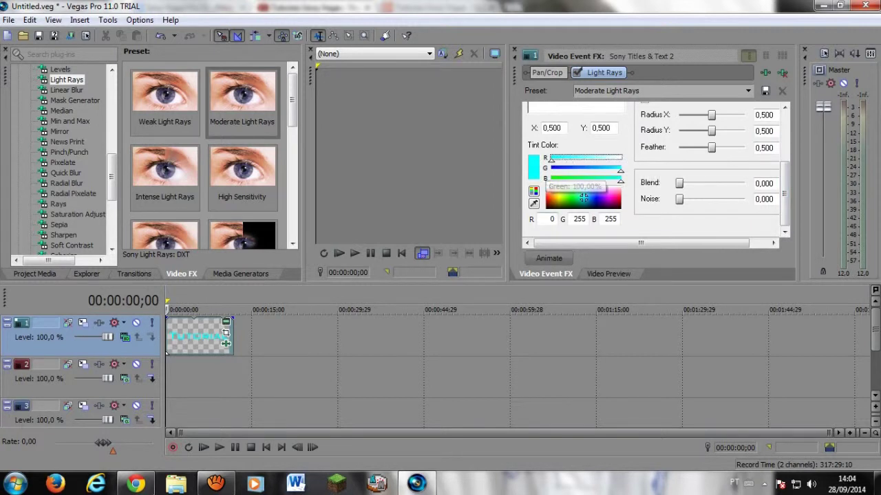
# Turn on animation for Light Rays and place the light source at the left edge of its frame at 00:00:00;00.
pyautogui.click(549, 258)
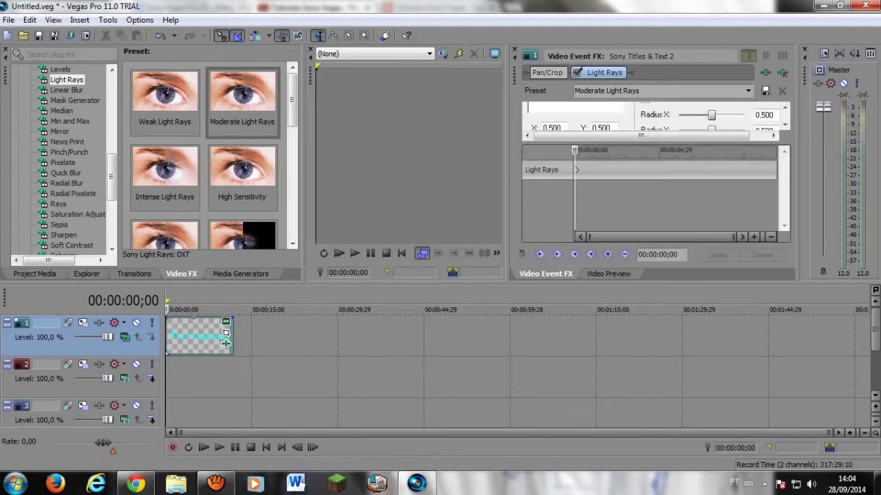
pyautogui.click(784, 108)
pyautogui.click(784, 108)
pyautogui.click(784, 108)
pyautogui.click(784, 108)
pyautogui.click(784, 108)
pyautogui.scroll(2, 654, 117)
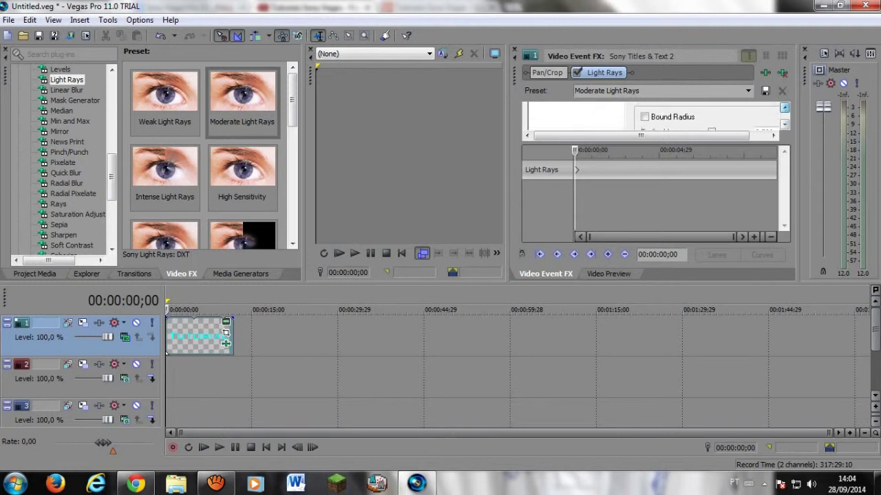
pyautogui.scroll(3, 653, 117)
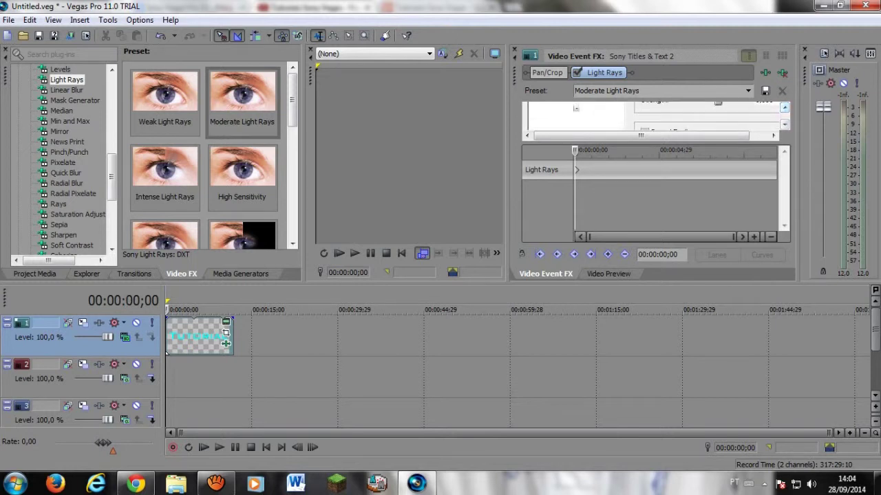
pyautogui.moveTo(576, 170)
pyautogui.mouseDown()
pyautogui.moveTo(582, 181)
pyautogui.moveTo(576, 170)
pyautogui.mouseUp()
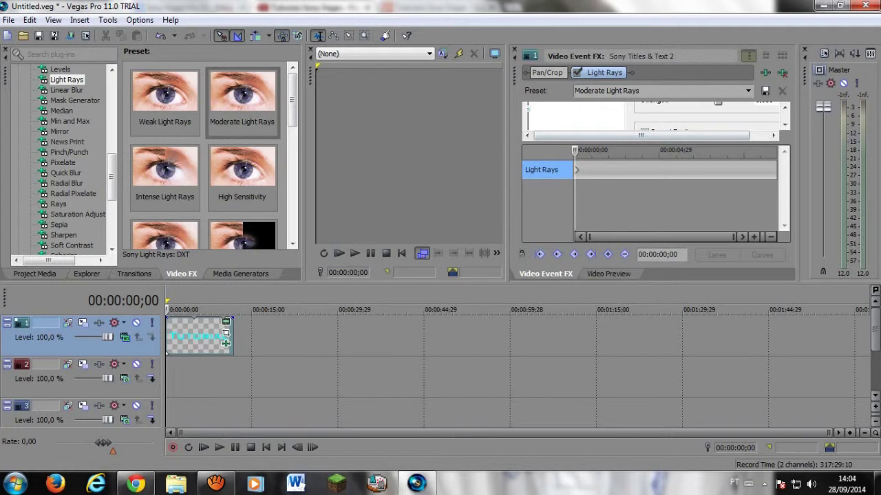
# Add a Light Rays keyframe at 00:00:00;10 and move the light source to the right edge of its frame.
pyautogui.moveTo(580, 170); pyautogui.dragTo(582, 170)
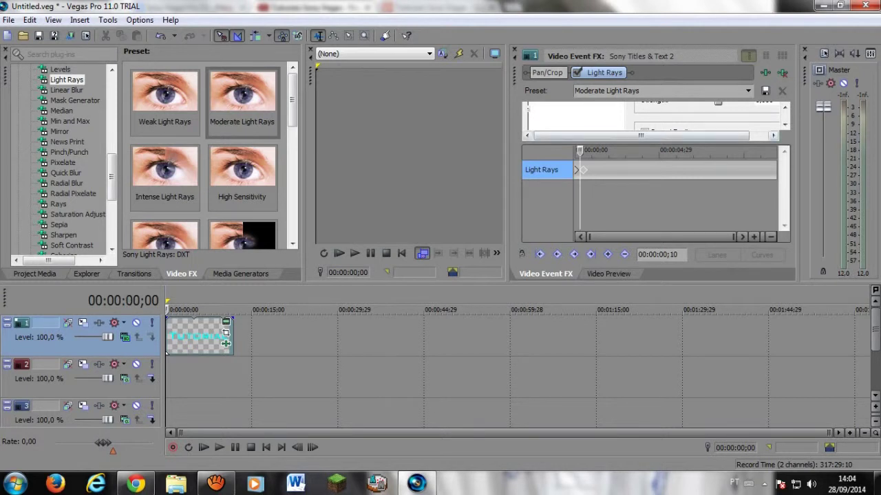
pyautogui.click(784, 108)
pyautogui.click(785, 108)
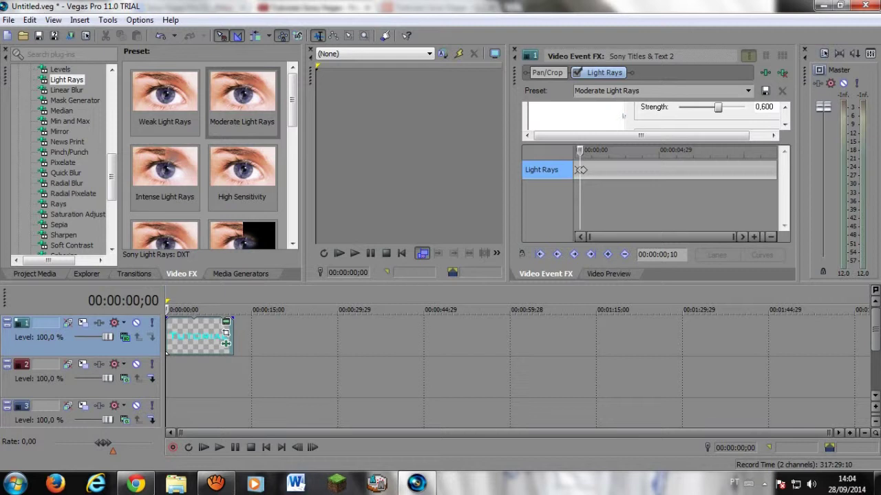
# Add a Light Rays keyframe at 00:00:00;29 and move the light source to the middle of its frame.
pyautogui.moveTo(584, 170); pyautogui.dragTo(591, 170)
pyautogui.moveTo(528, 117); pyautogui.dragTo(553, 130)
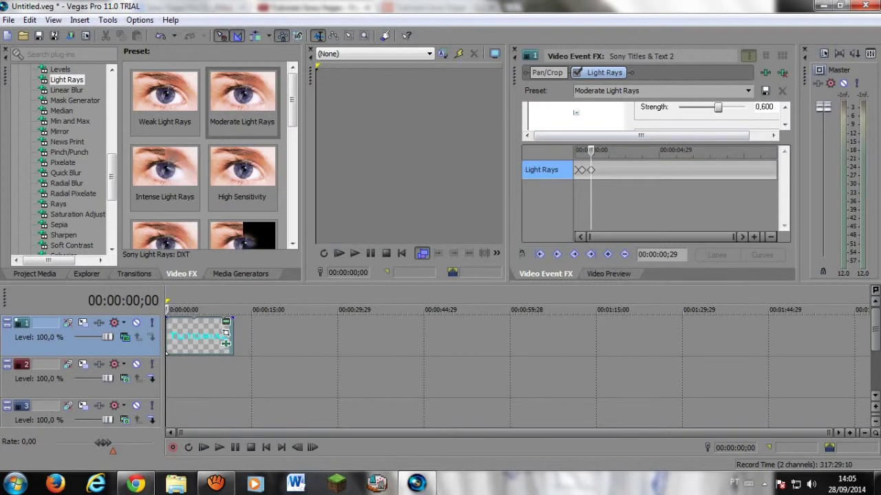
# Play back the Tutorial title to review its Light Rays animation, and stop playback.
pyautogui.click(609, 273)
pyautogui.click(632, 240)
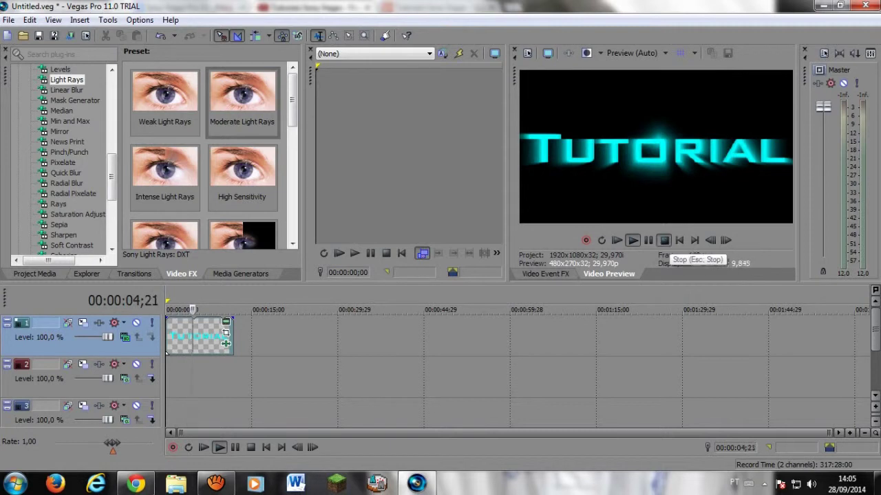
pyautogui.click(664, 241)
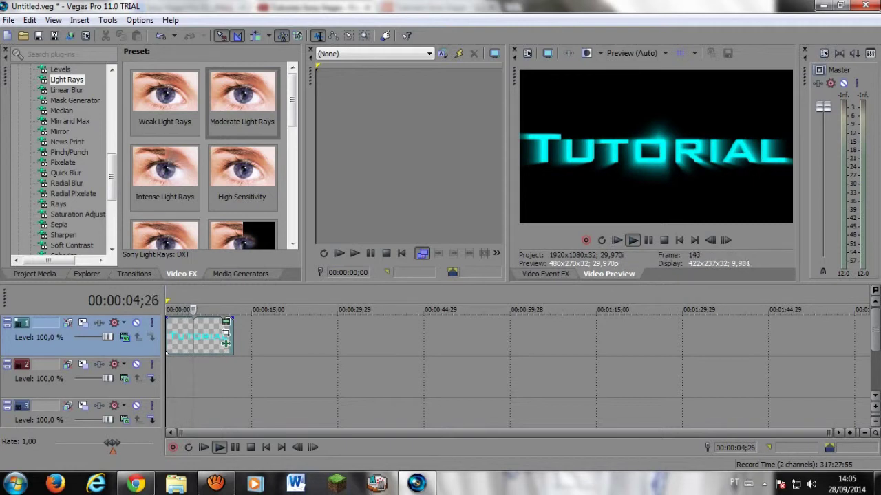
pyautogui.click(664, 240)
pyautogui.click(546, 274)
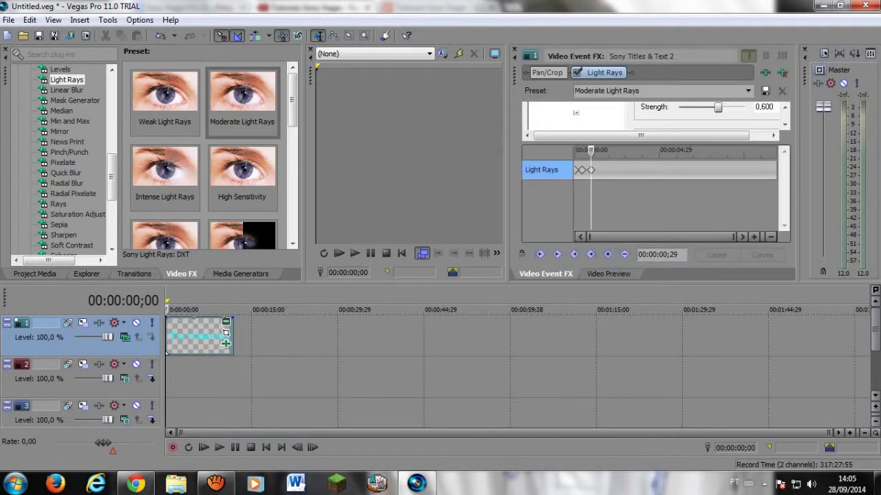
pyautogui.click(514, 50)
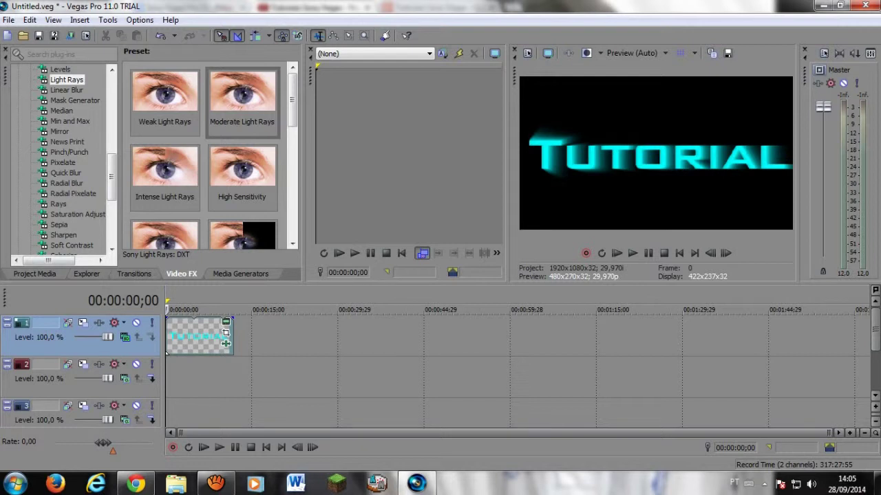
# Show the project media and browse to the Nova pasta folder on the desktop to open a file.
pyautogui.hotkey('alt', '1')
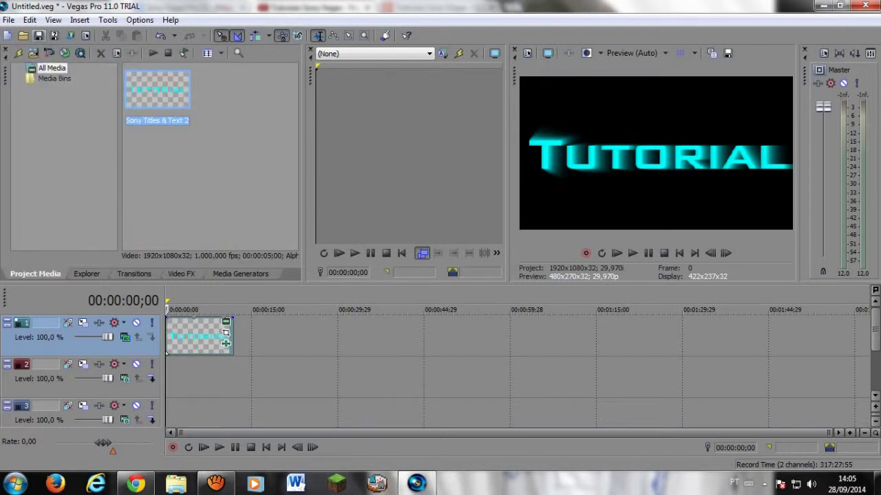
pyautogui.click(23, 36)
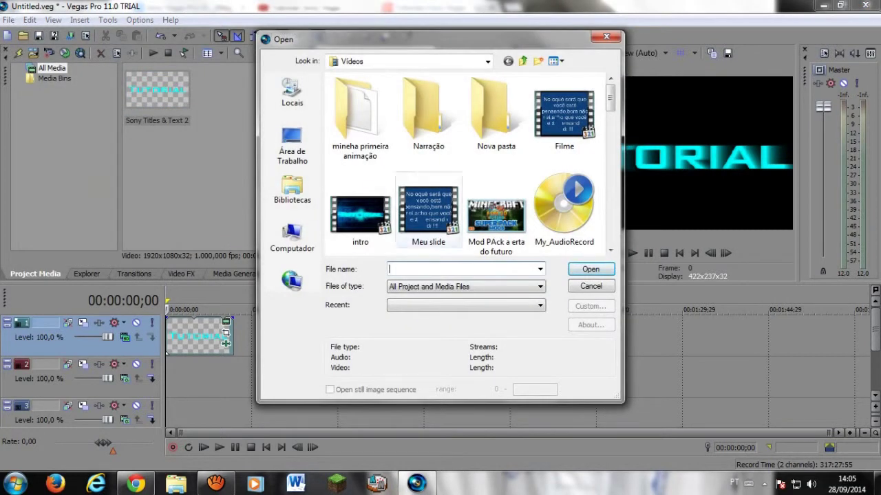
pyautogui.click(291, 191)
pyautogui.click(292, 146)
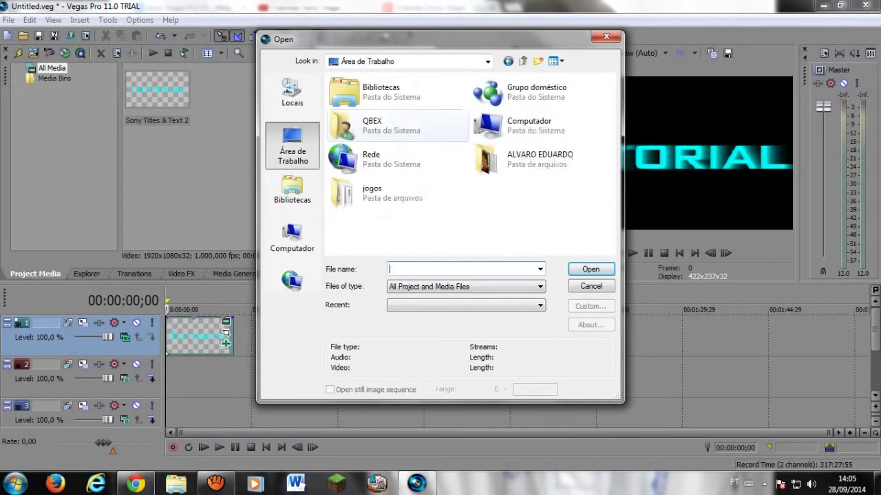
pyautogui.moveTo(610, 119); pyautogui.dragTo(610, 177)
pyautogui.doubleClick(385, 197)
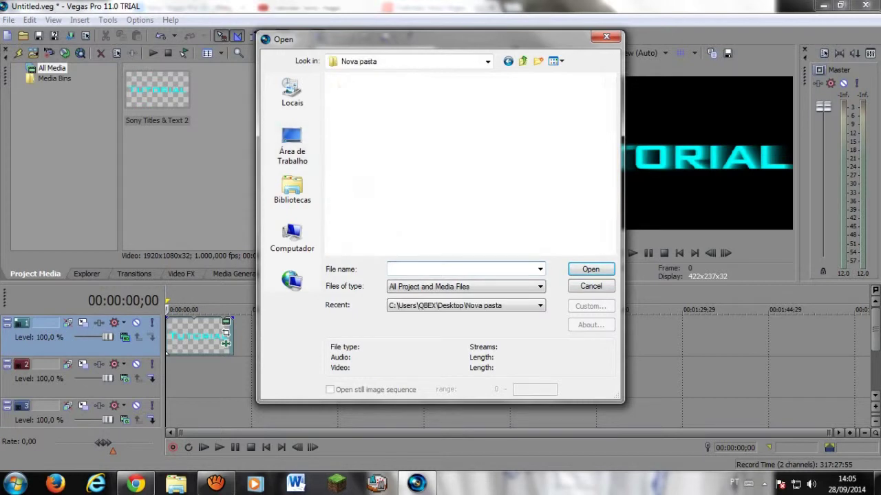
# Bring the maxresdefault image from the Originals folder into the project.
pyautogui.scroll(-3, 468, 166)
pyautogui.scroll(-5, 468, 165)
pyautogui.scroll(-5, 468, 166)
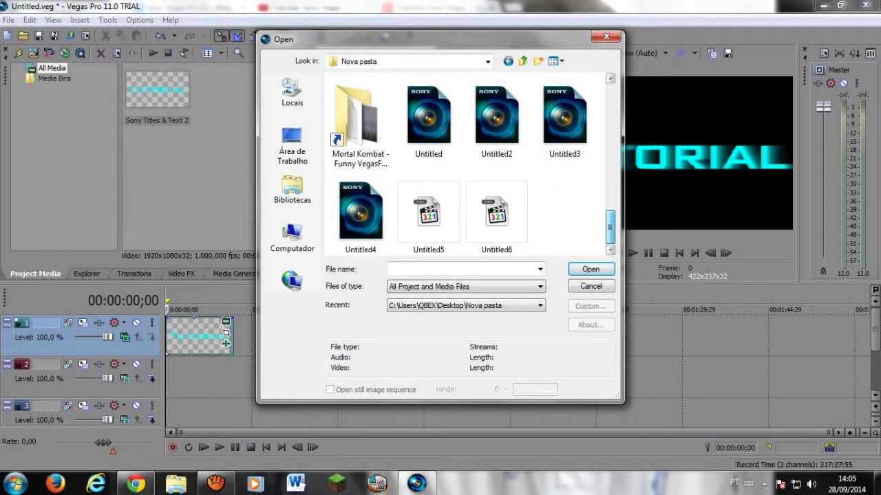
pyautogui.scroll(10, 468, 165)
pyautogui.scroll(1, 468, 165)
pyautogui.doubleClick(427, 128)
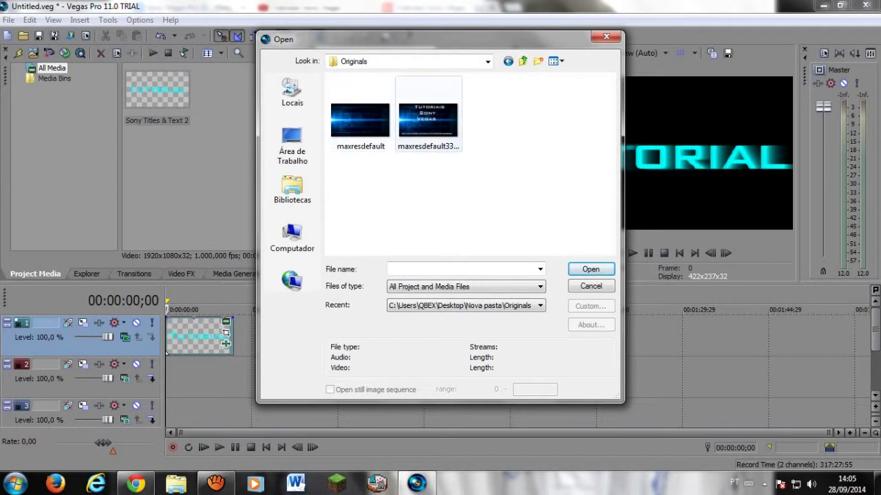
pyautogui.click(361, 120)
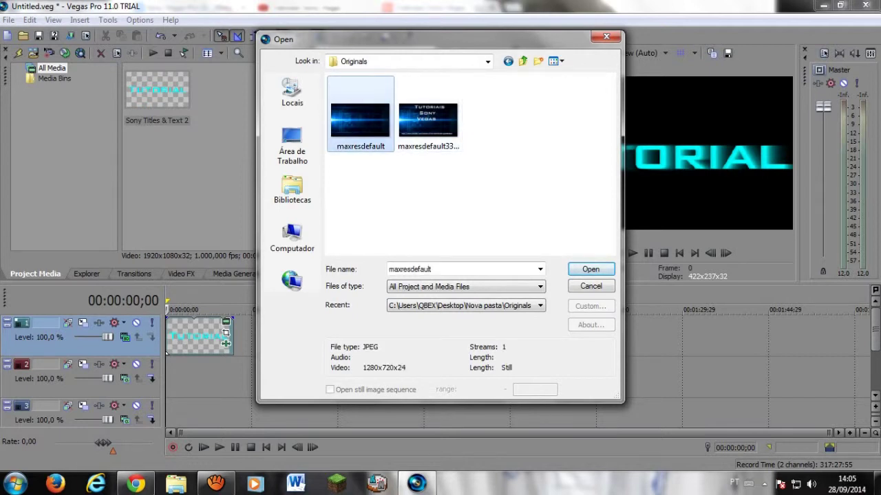
pyautogui.doubleClick(360, 114)
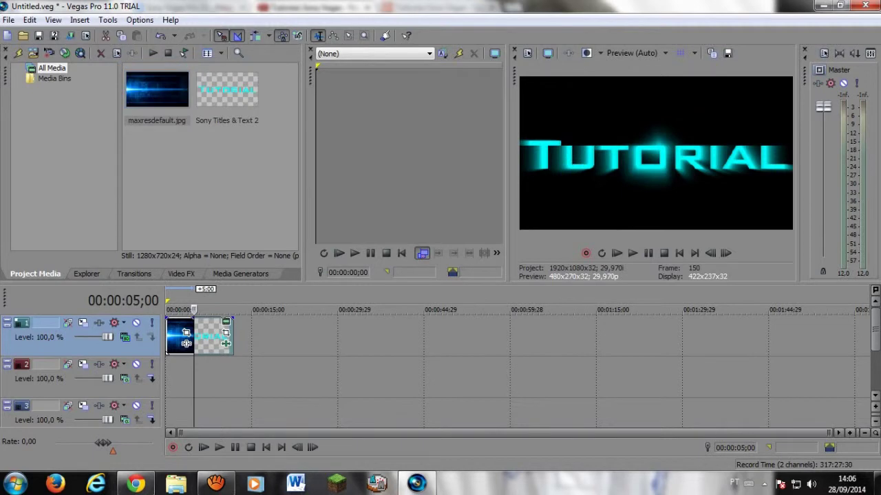
# Delete the background image event from track 1 and place maxresdefault.jpg on track 2 beneath the title, extended slightly past the title's end.
pyautogui.click(178, 337)
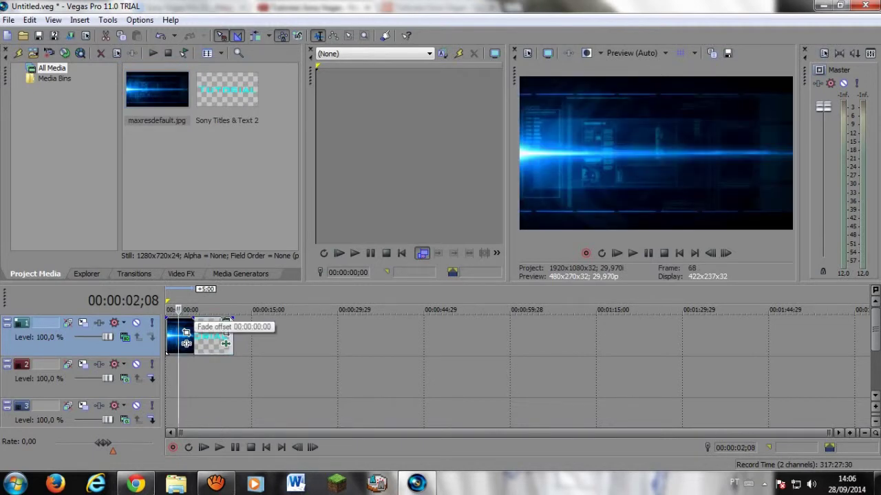
pyautogui.press('Delete')
pyautogui.click(157, 90)
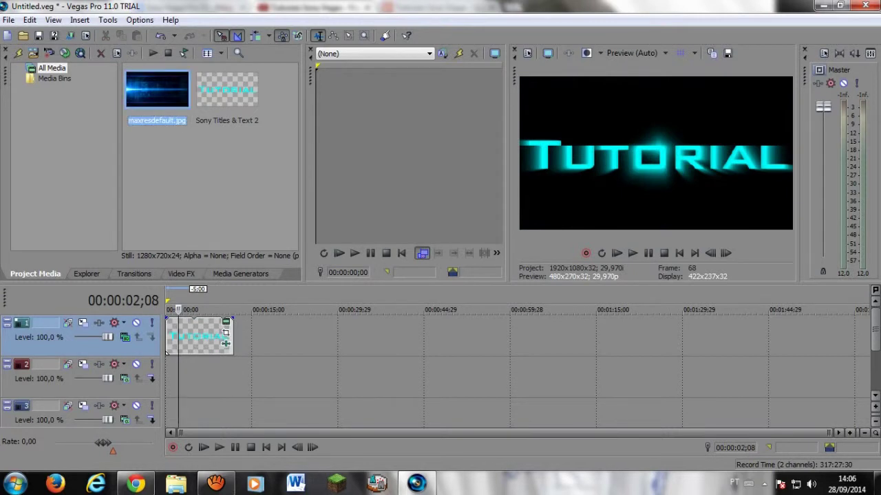
pyautogui.moveTo(157, 91)
pyautogui.mouseDown()
pyautogui.moveTo(167, 377)
pyautogui.moveTo(237, 377)
pyautogui.moveTo(231, 384)
pyautogui.mouseUp()
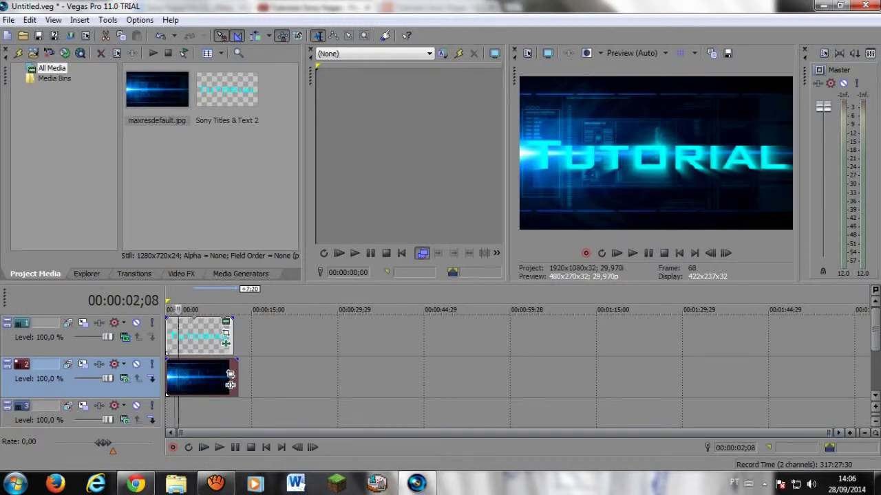
# Play back the title over its background and trim the track 2 image to end with the title.
pyautogui.press('space')
pyautogui.click(632, 253)
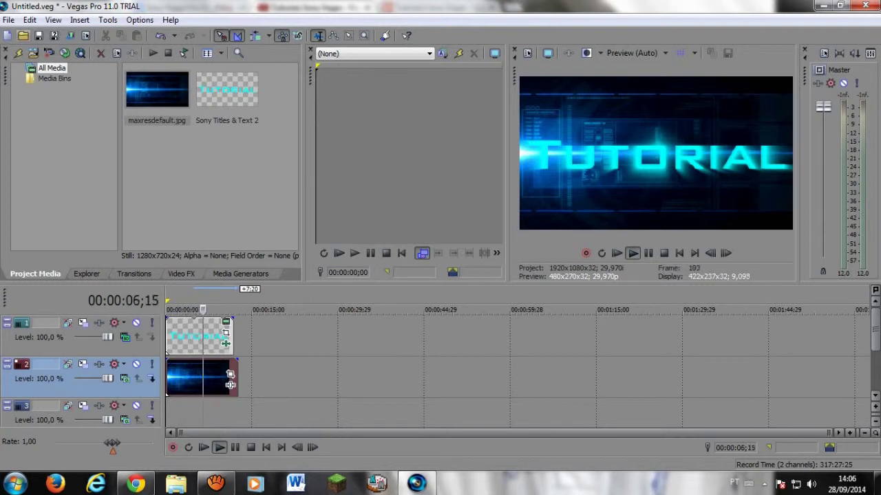
pyautogui.click(23, 36)
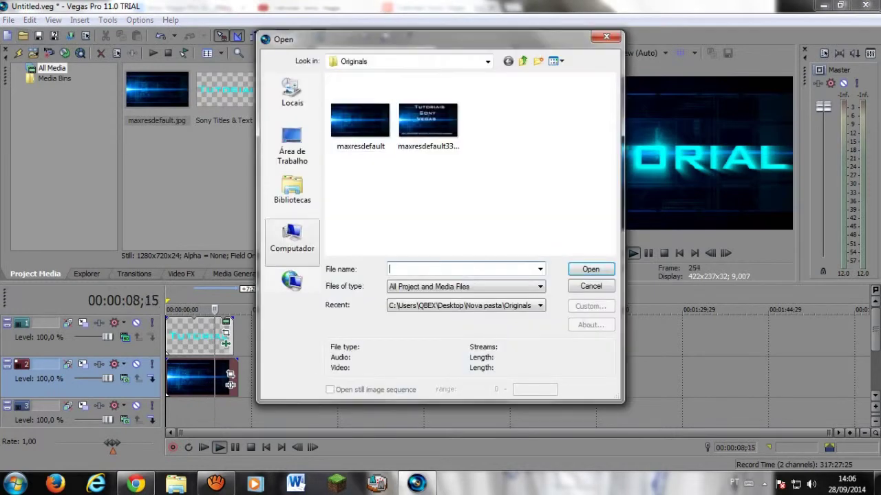
pyautogui.click(609, 35)
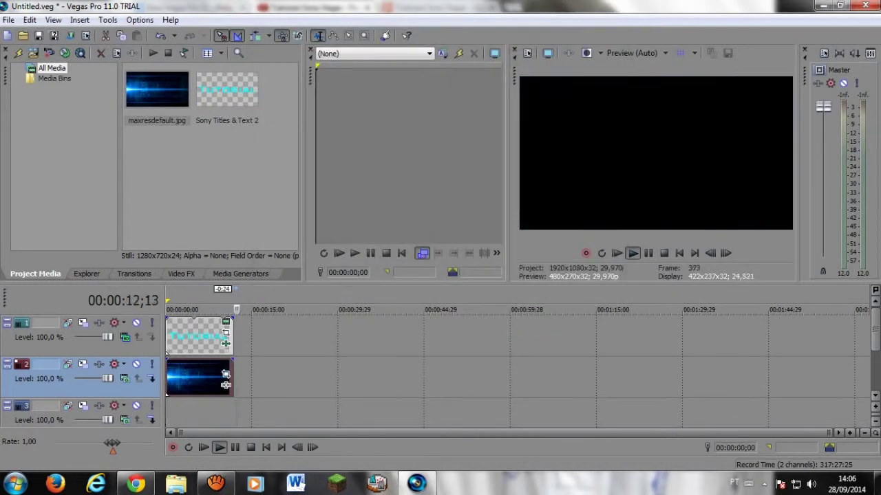
# Add the Guns N' Roses song from the desktop's Nova pasta folder as an audio event on track 3.
pyautogui.click(23, 36)
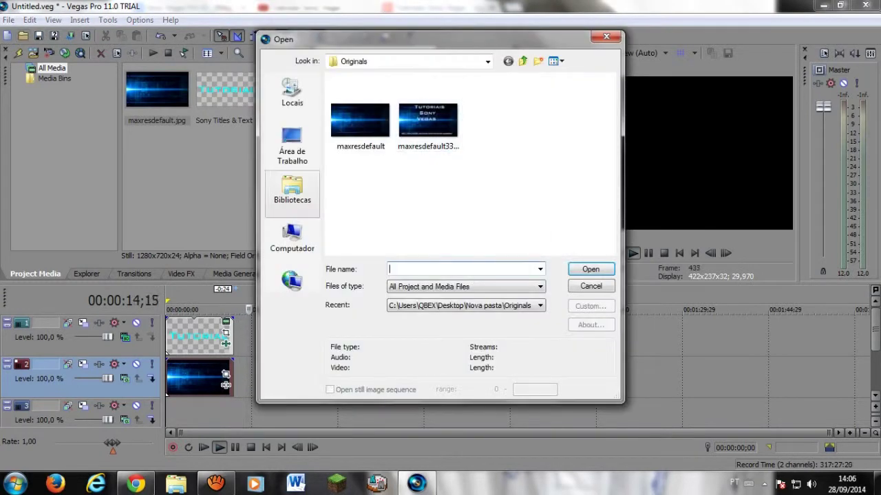
pyautogui.click(292, 146)
pyautogui.doubleClick(418, 239)
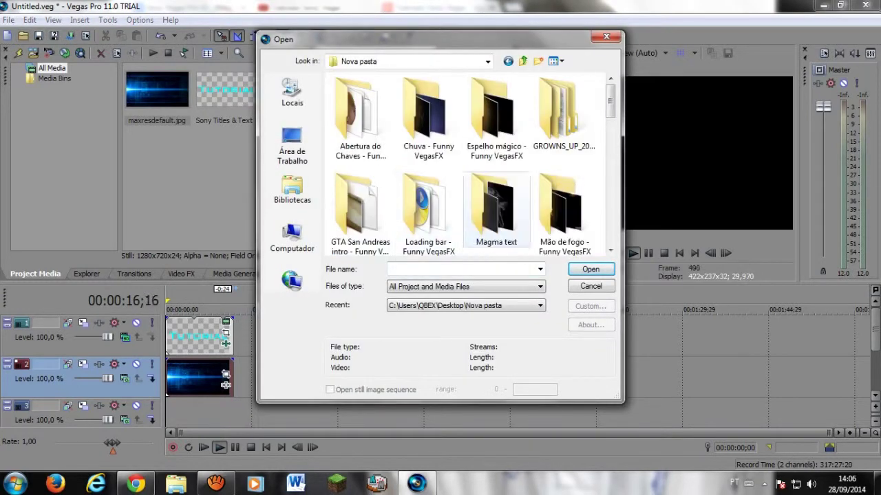
pyautogui.moveTo(610, 101); pyautogui.dragTo(611, 152)
pyautogui.scroll(-5, 472, 165)
pyautogui.scroll(-5, 473, 165)
pyautogui.scroll(3, 474, 165)
pyautogui.scroll(5, 474, 165)
pyautogui.moveTo(611, 144); pyautogui.dragTo(610, 144)
pyautogui.click(361, 181)
pyautogui.press('Return')
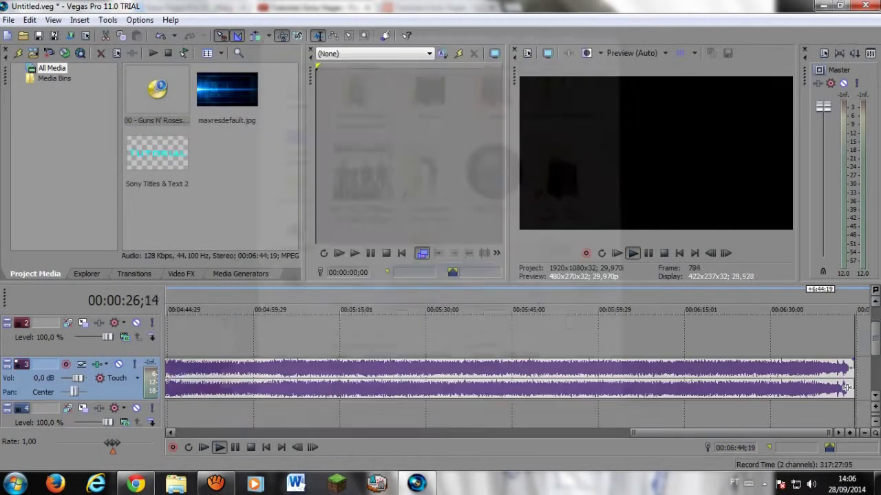
# Trim the song on track 3 to end with the title and background image.
pyautogui.moveTo(853, 379); pyautogui.dragTo(226, 388)
pyautogui.scroll(-5, 226, 388)
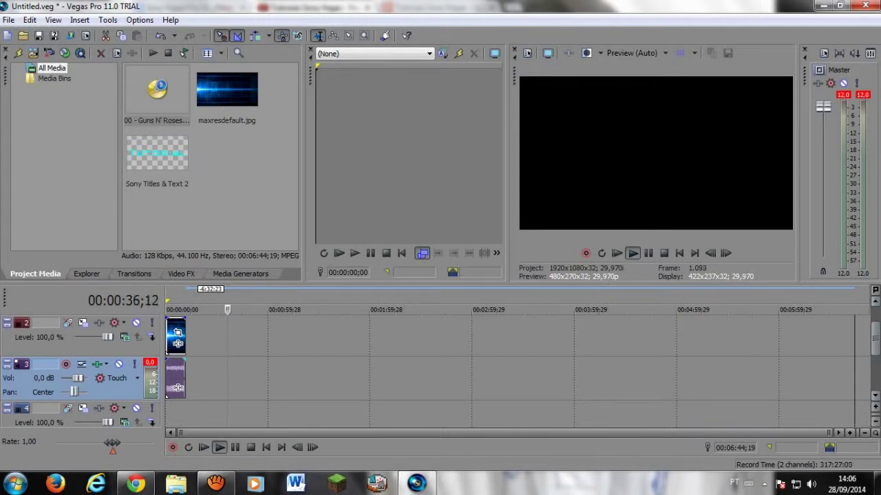
# Extend the title and background image events by about 27 seconds and lengthen the song to the same end point.
pyautogui.click(184, 335)
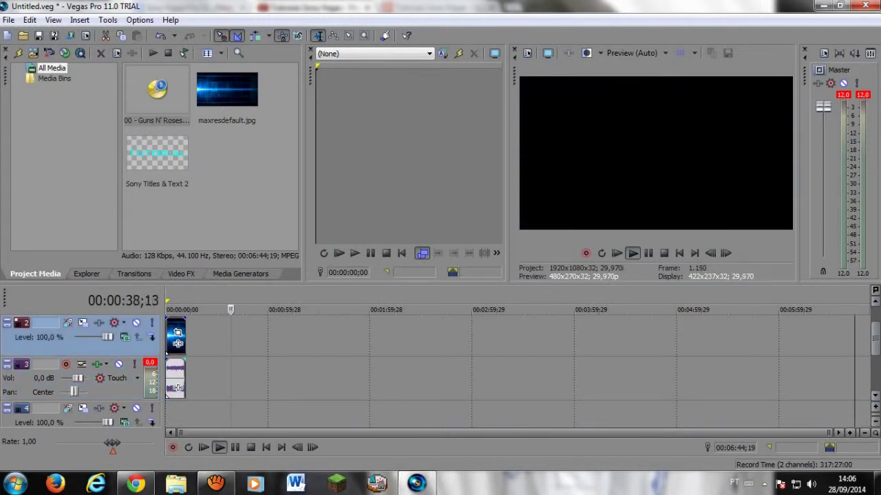
pyautogui.moveTo(875, 338); pyautogui.dragTo(875, 329)
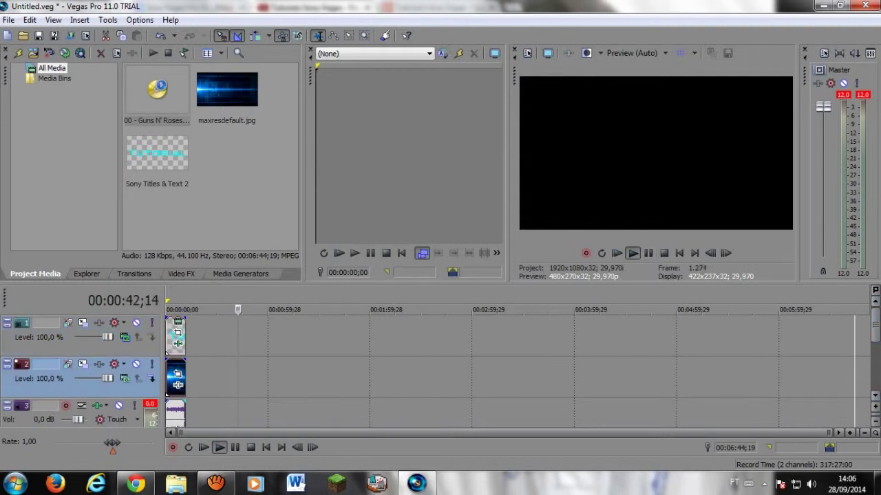
pyautogui.moveTo(185, 337); pyautogui.dragTo(231, 337)
pyautogui.moveTo(185, 377); pyautogui.dragTo(231, 378)
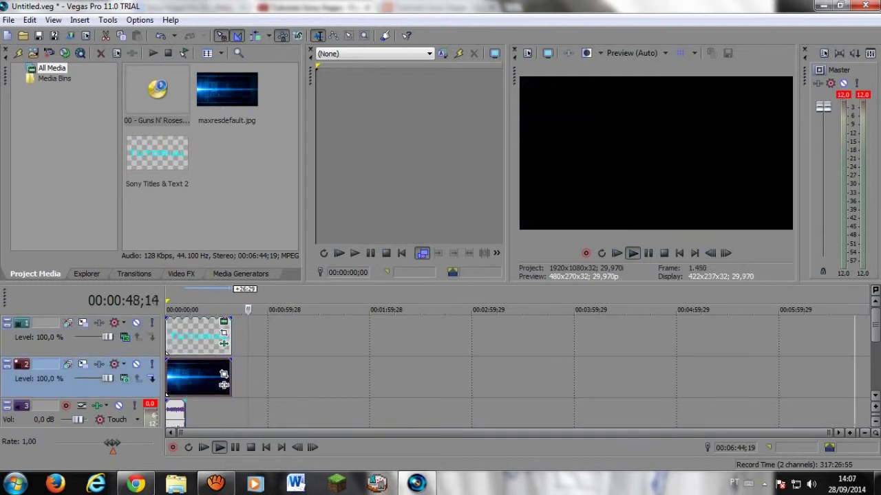
pyautogui.moveTo(209, 412); pyautogui.dragTo(231, 413)
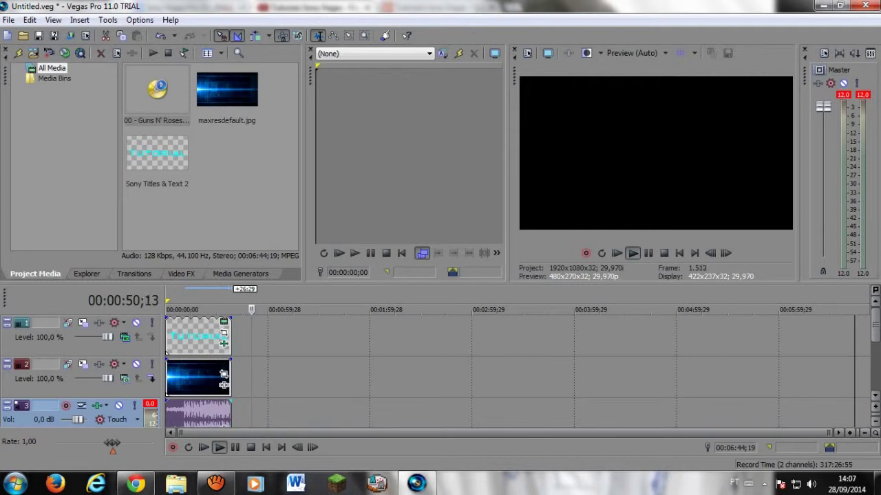
# Stop playback and raise the volume of audio track 3 to 12,0 dB.
pyautogui.press('space')
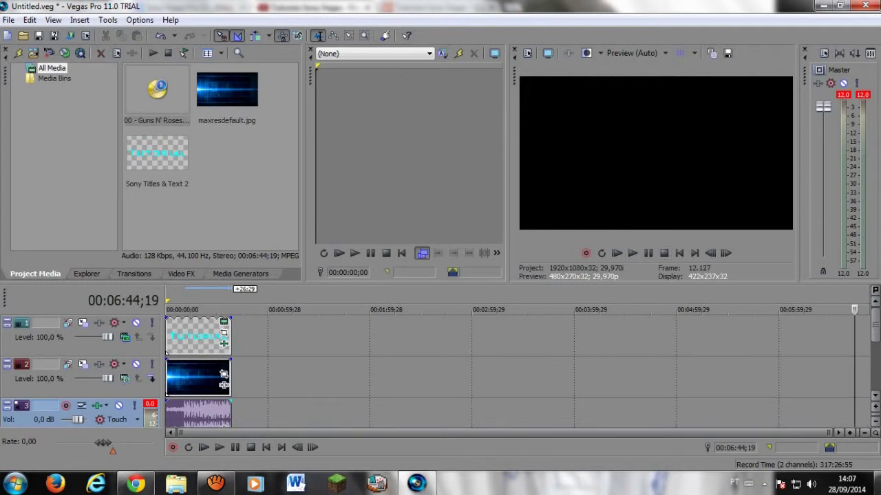
pyautogui.moveTo(824, 107); pyautogui.dragTo(824, 125)
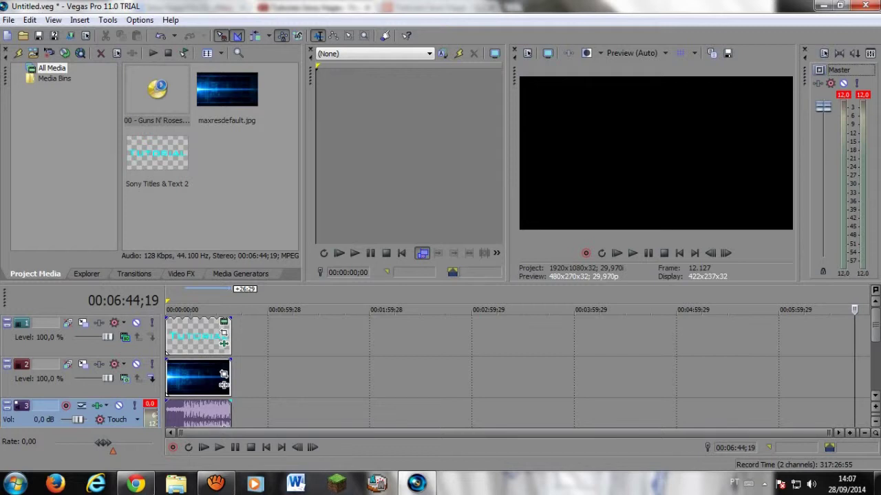
pyautogui.moveTo(78, 420); pyautogui.dragTo(88, 420)
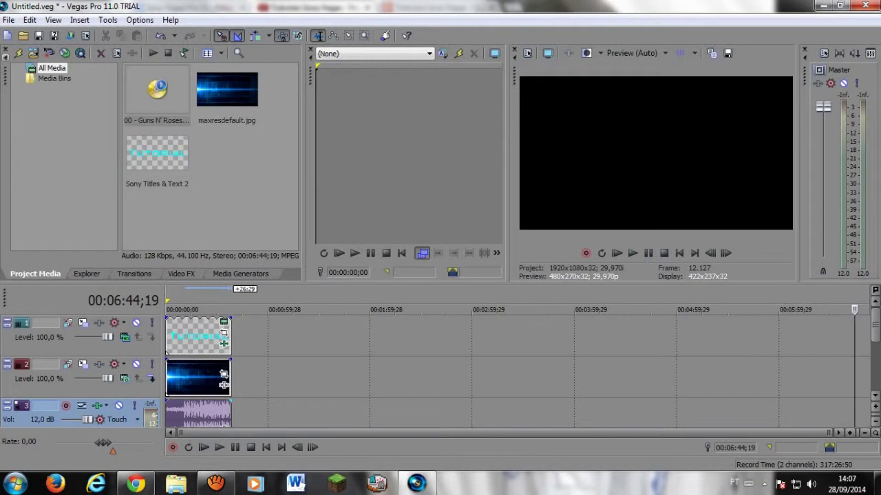
# Play the finished intro from the start to review the title, background and music together.
pyautogui.hotkey('ctrl', 'Home')
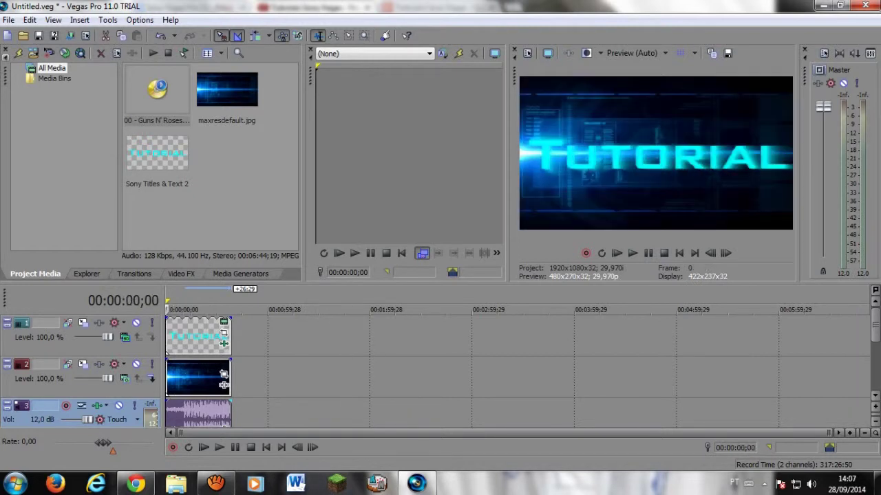
pyautogui.click(633, 253)
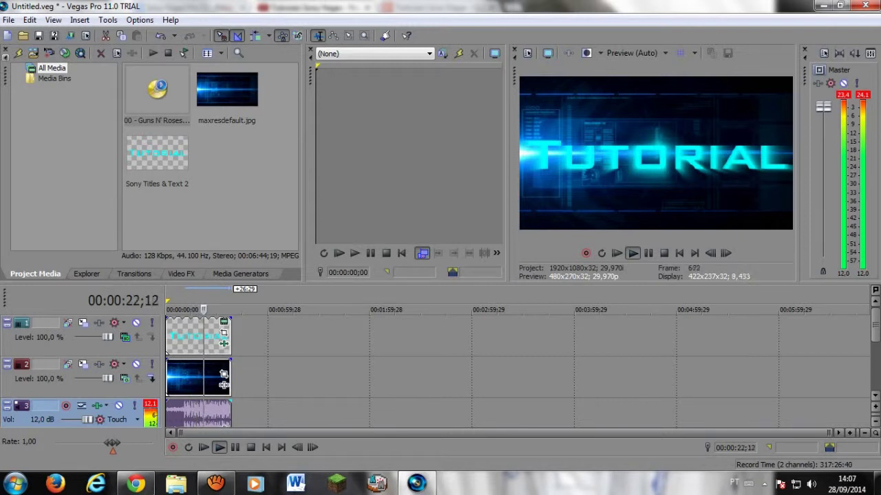
pyautogui.click(664, 254)
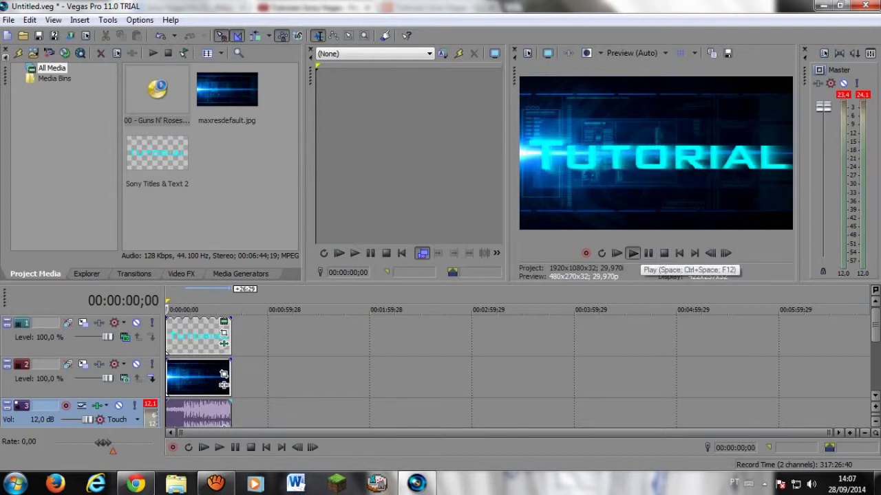
pyautogui.click(632, 253)
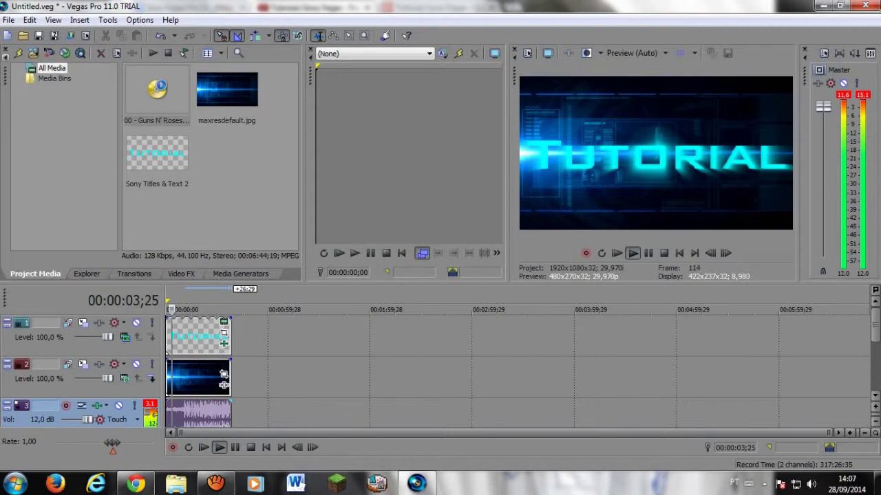
pyautogui.click(664, 253)
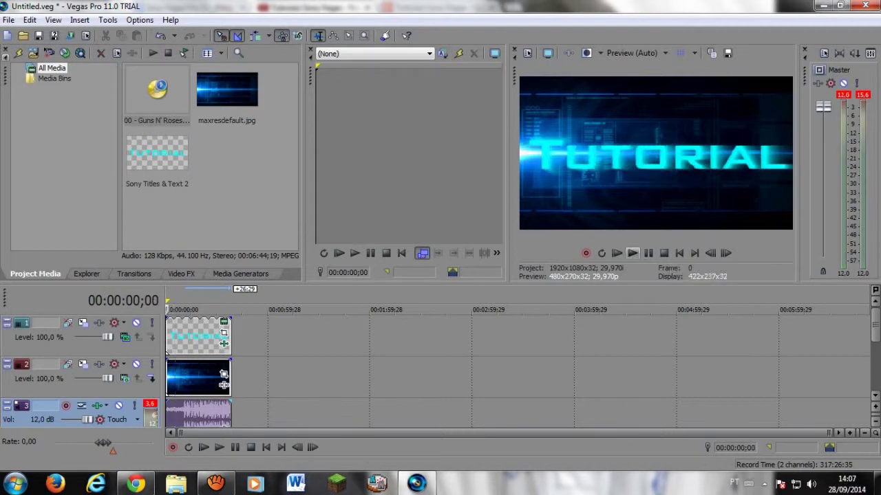
pyautogui.click(632, 253)
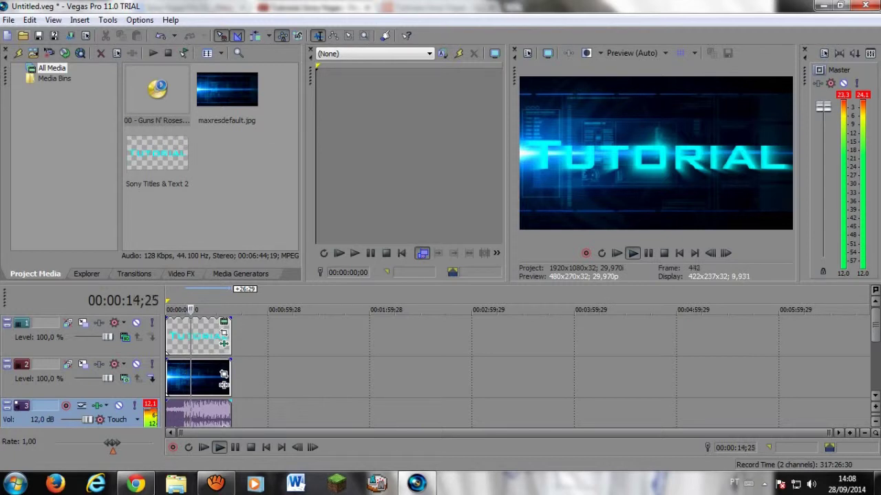
pyautogui.moveTo(216, 484)
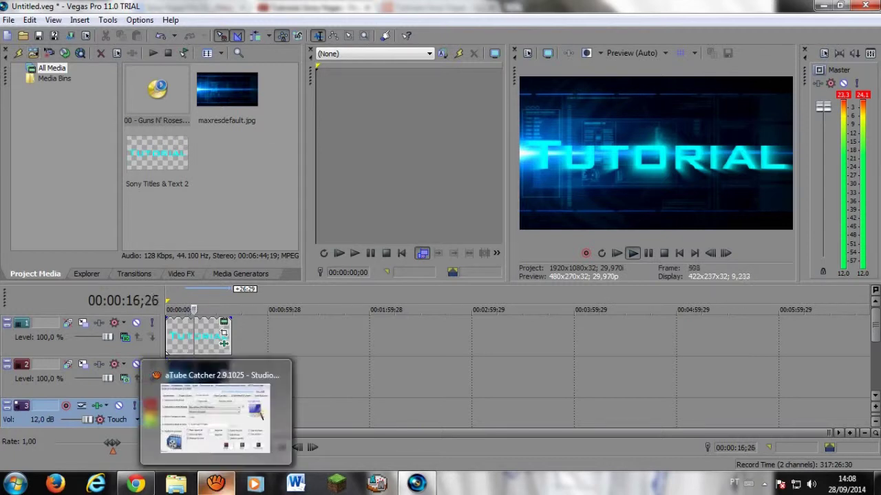